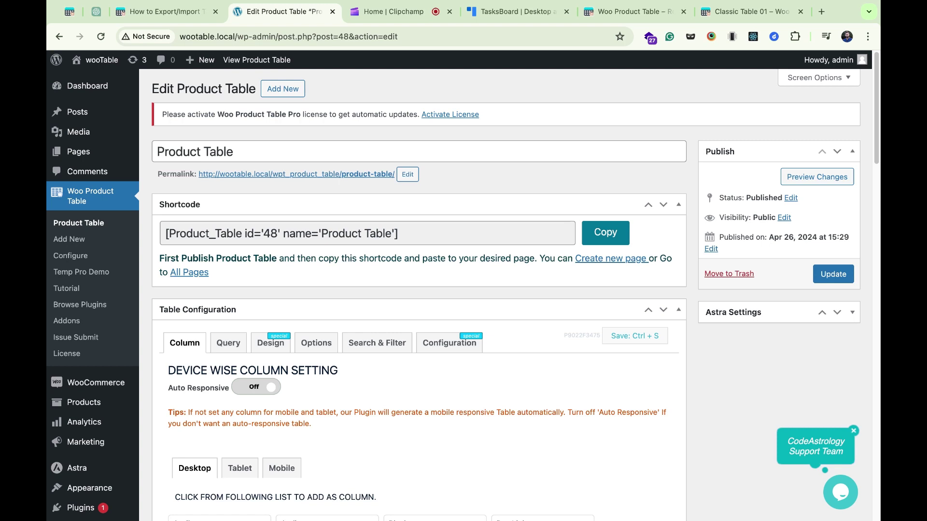
Switch to the Woo Product Table demo site tab to reach Classic Table 01's export code.
click(616, 12)
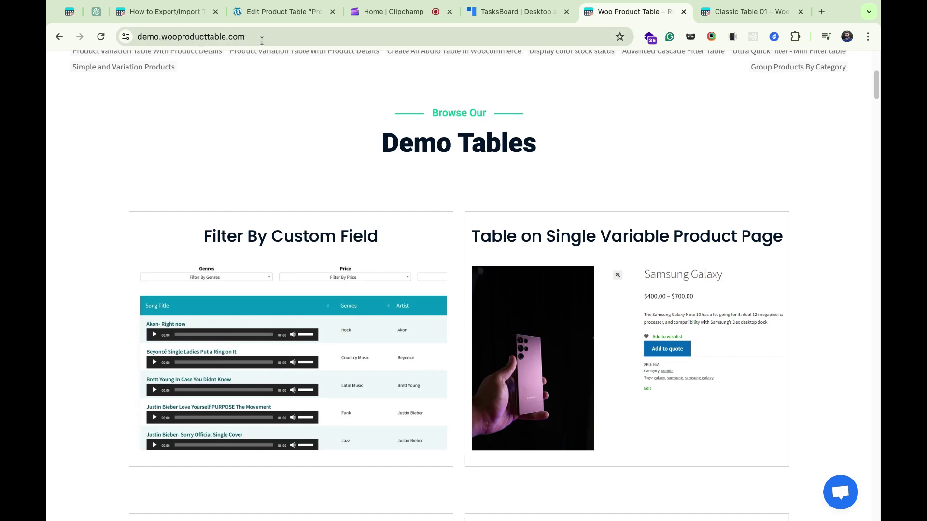
scroll(321, 176, down, 5)
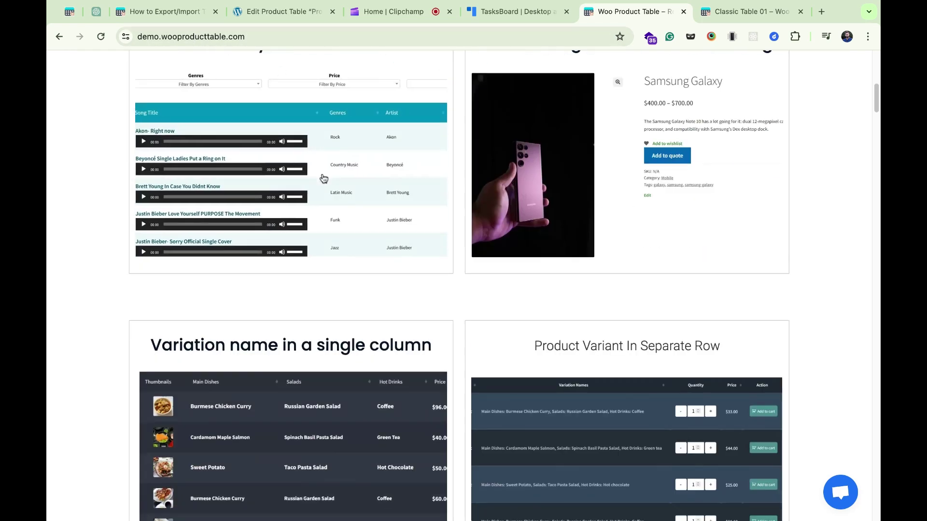
scroll(321, 175, down, 3)
scroll(321, 177, down, 5)
scroll(323, 177, down, 10)
scroll(321, 176, down, 3)
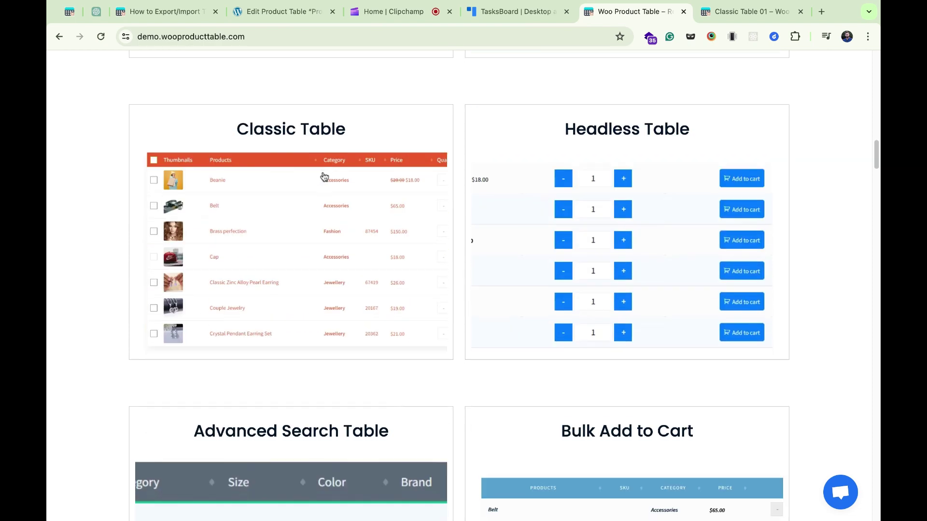
scroll(275, 186, right, 5)
scroll(289, 173, right, 1)
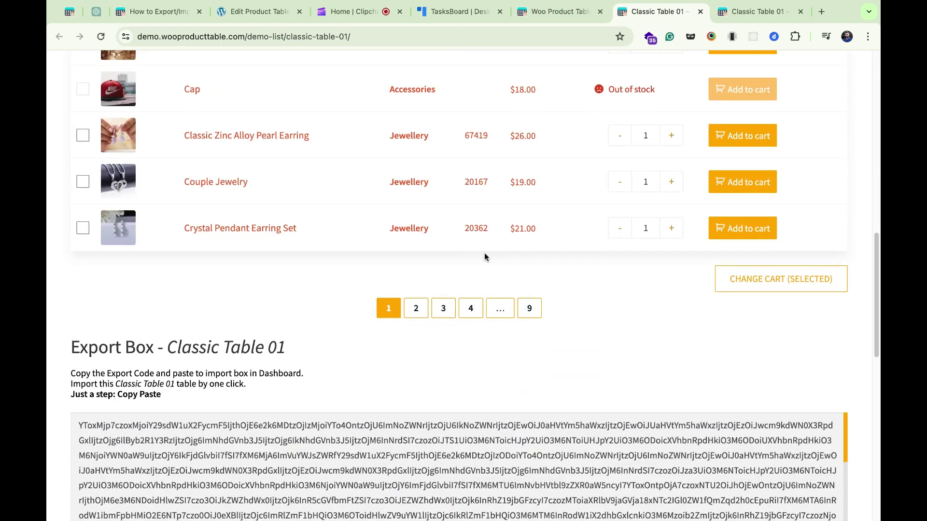
scroll(485, 252, down, 2)
scroll(484, 252, down, 3)
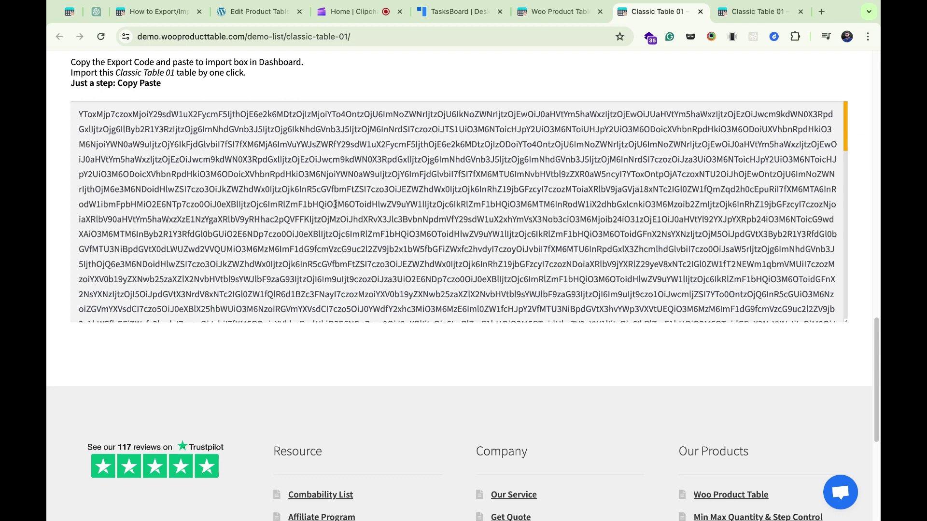
Select all of Classic Table 01's export code in the Export Box.
triple_click(307, 183)
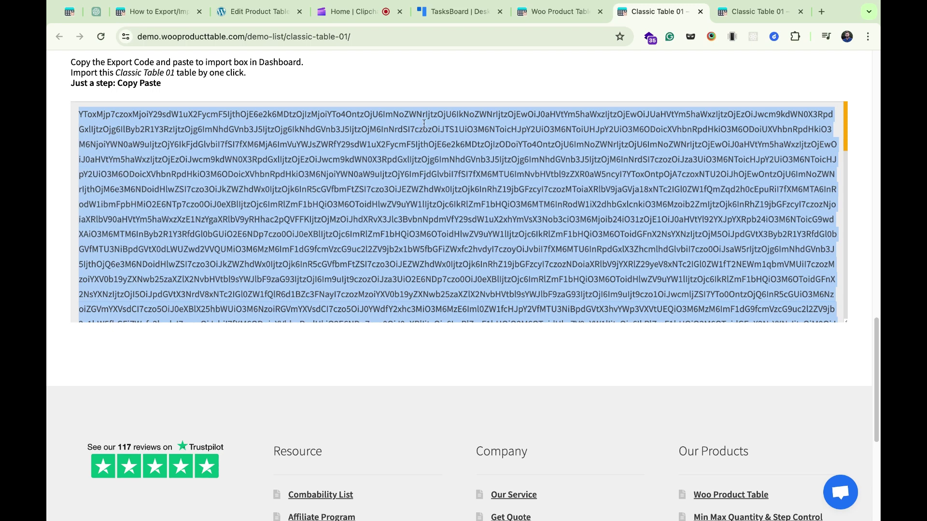
Back in WordPress, add a new product table titled 'classic' and publish it.
click(266, 14)
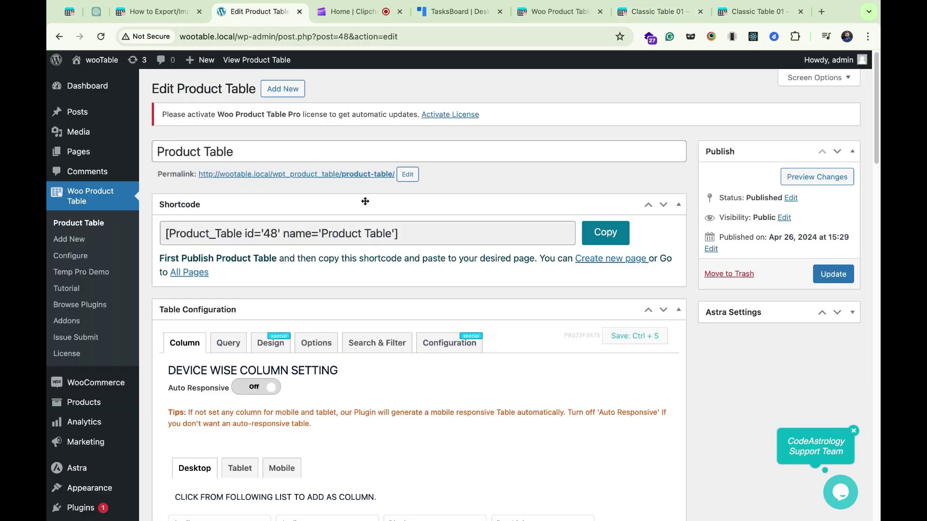
click(71, 240)
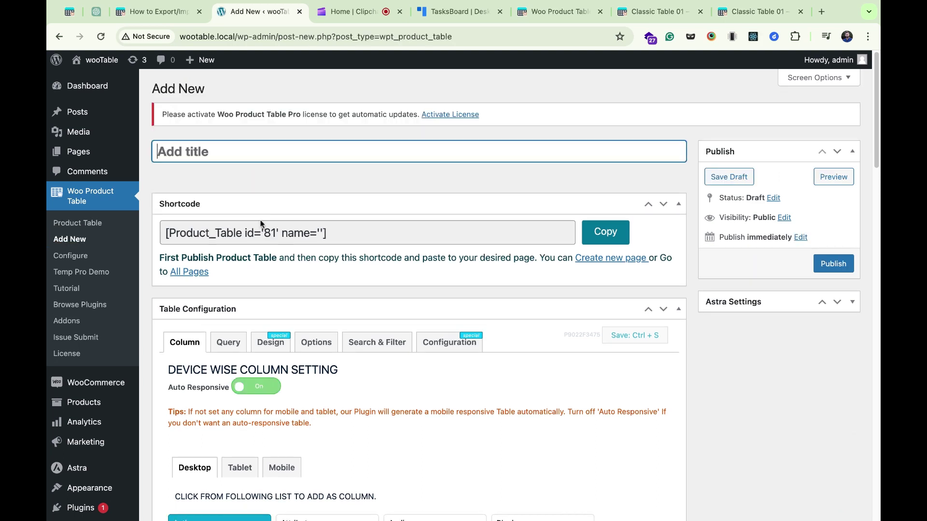
text(class)
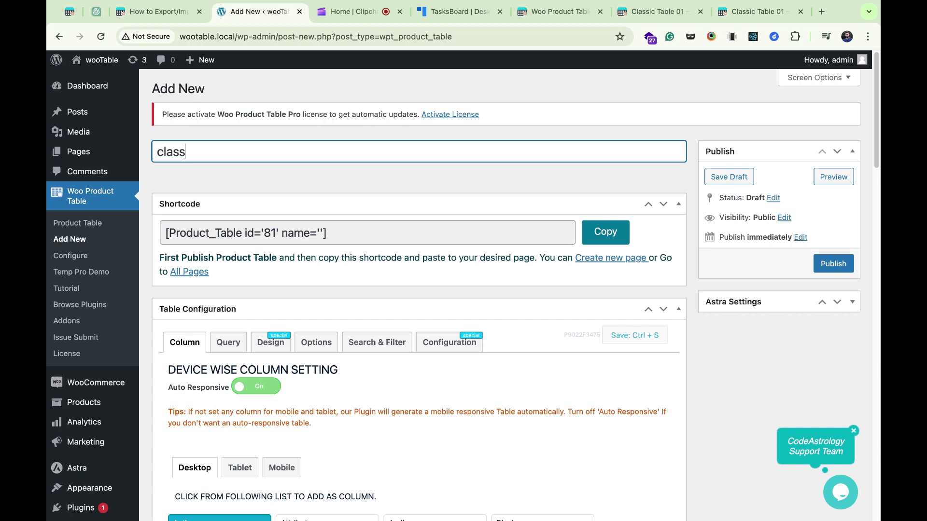
text(ic)
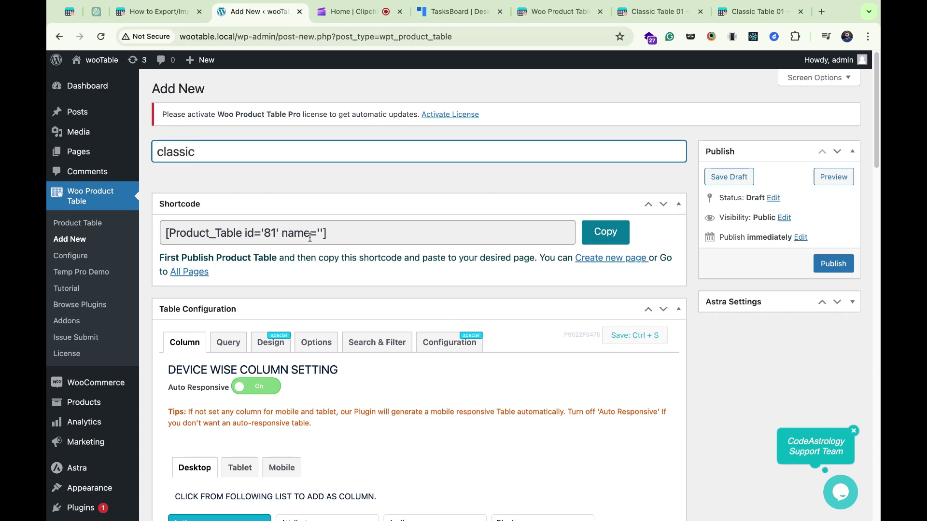
click(832, 264)
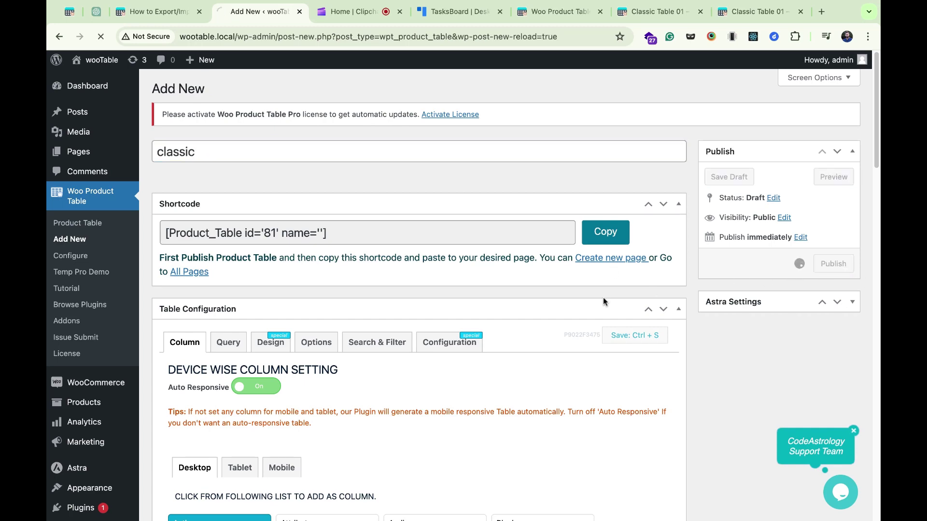
scroll(391, 293, down, 10)
scroll(392, 293, down, 5)
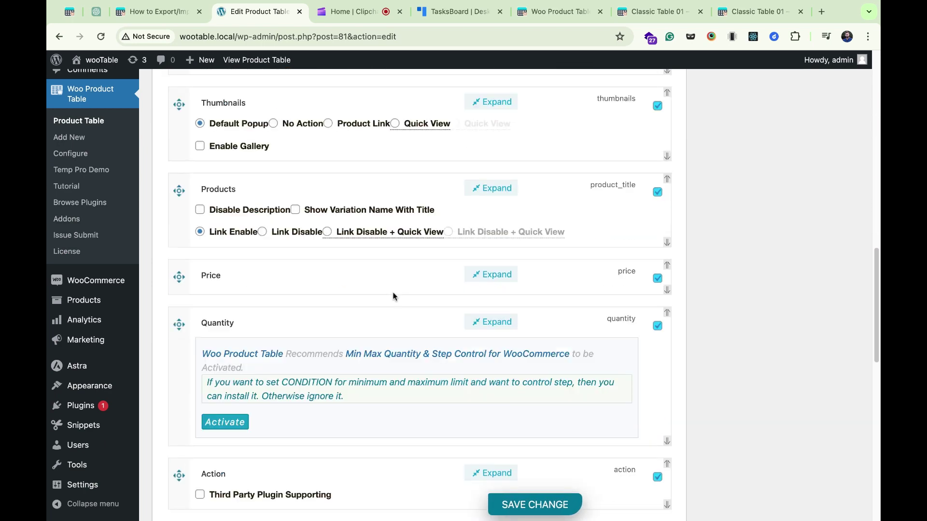
scroll(393, 292, down, 5)
scroll(393, 293, down, 5)
scroll(394, 292, down, 2)
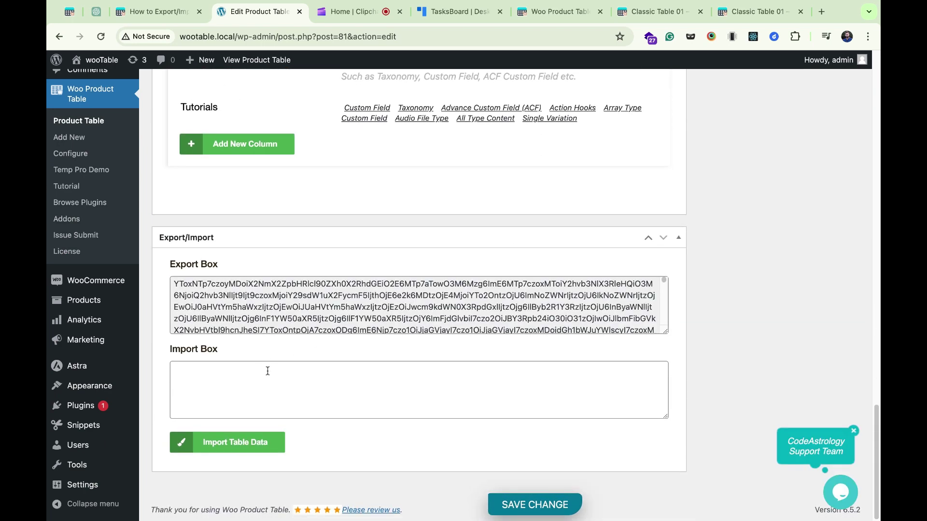
Paste Classic Table 01's export code into classic's Import Box, import it, and update the table.
click(266, 375)
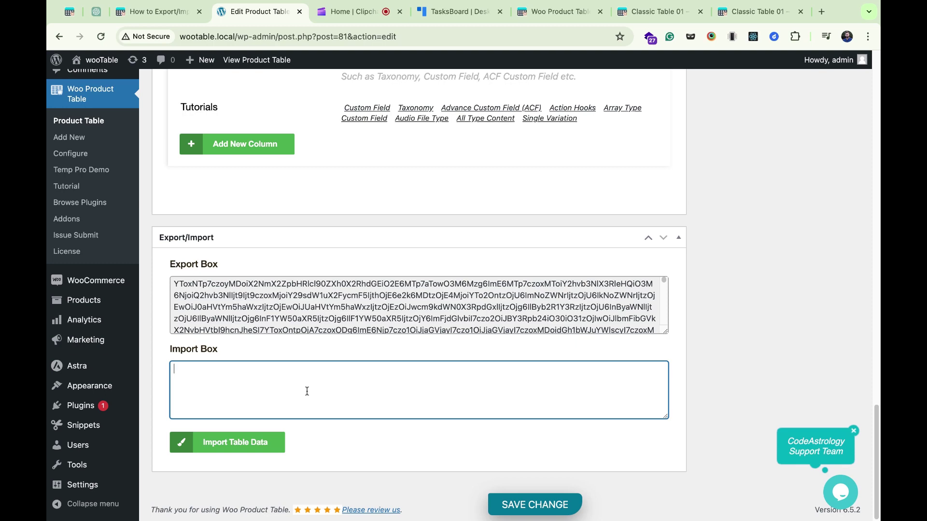
key(ctrl+v)
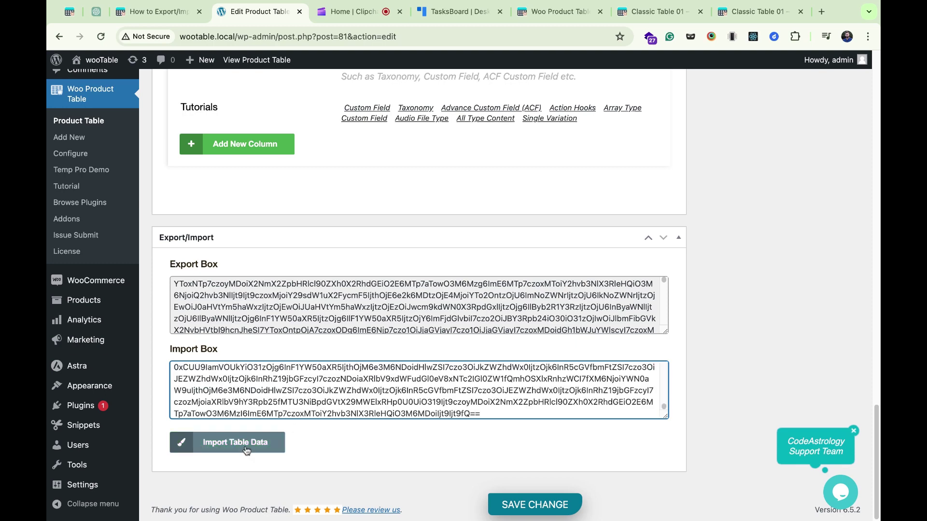
click(248, 447)
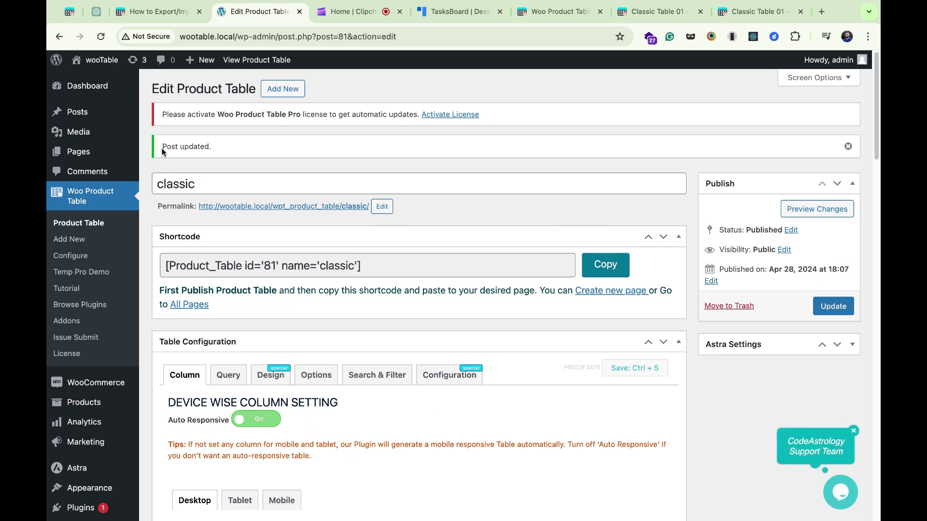
drag(161, 147, 270, 183)
click(832, 307)
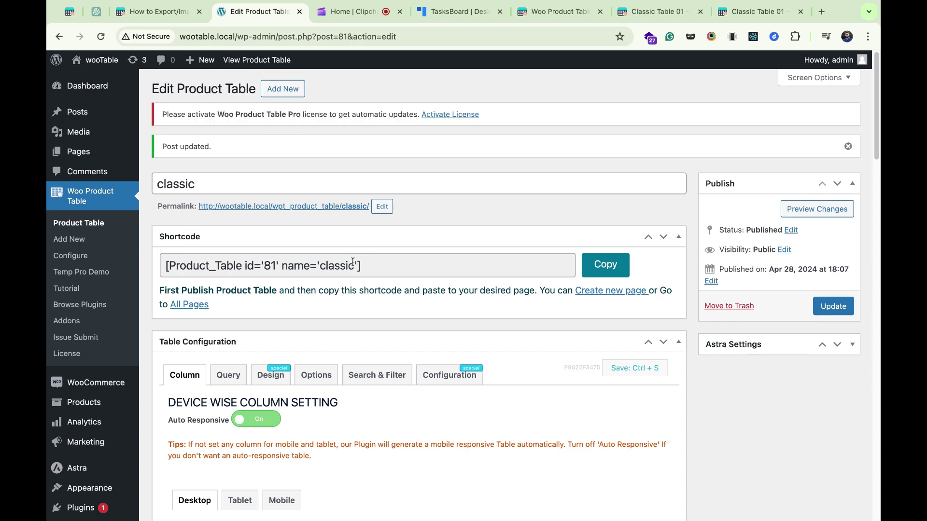
Copy the classic table's shortcode and go to the Pages list.
click(600, 269)
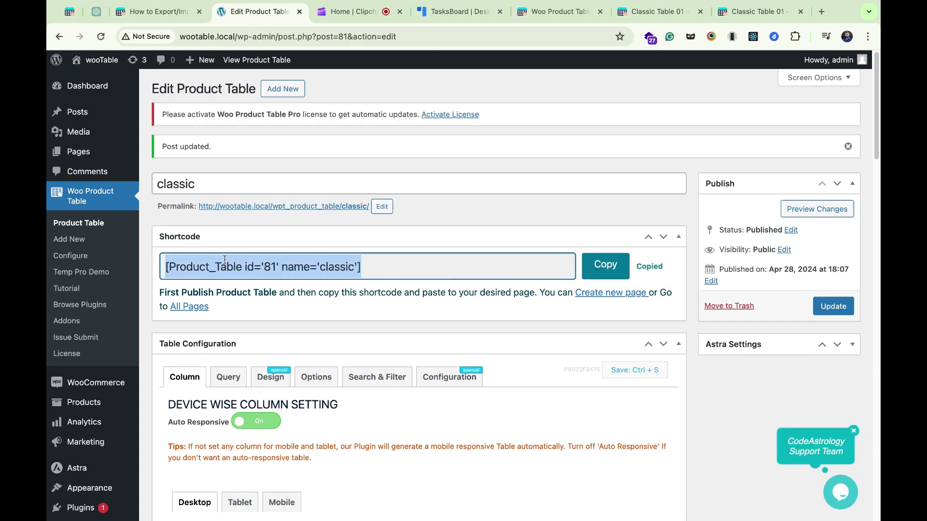
click(76, 152)
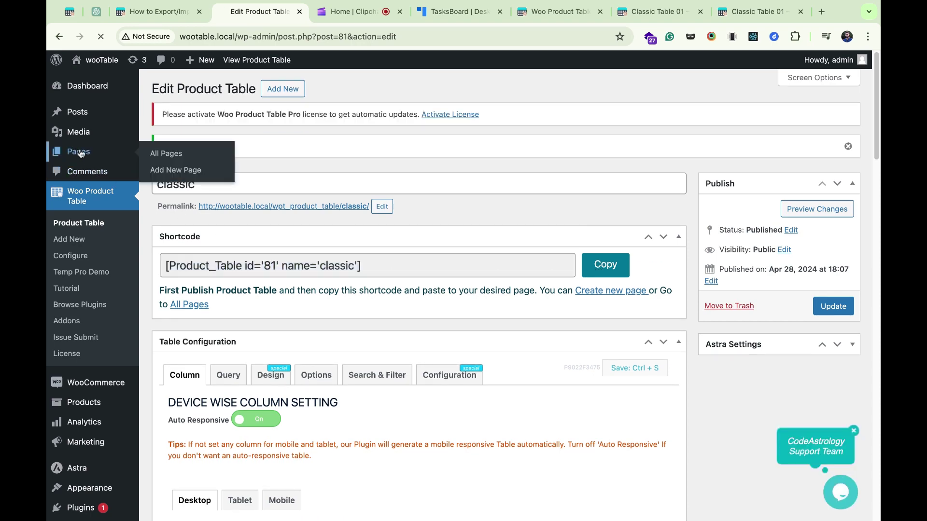
scroll(305, 333, down, 1)
scroll(331, 338, down, 4)
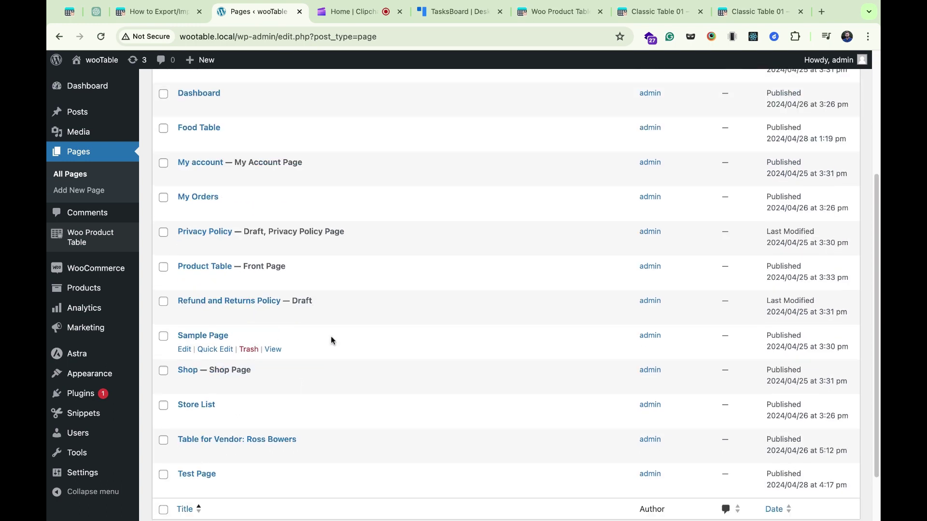
scroll(331, 336, down, 2)
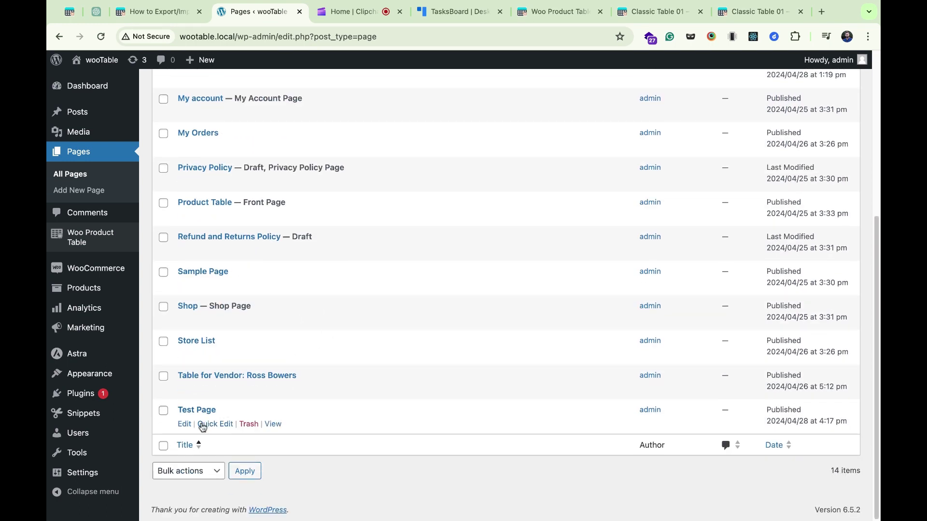
Paste [Product_Table id='81' name='classic'] into Test Page's Shortcode block and update the page.
click(185, 425)
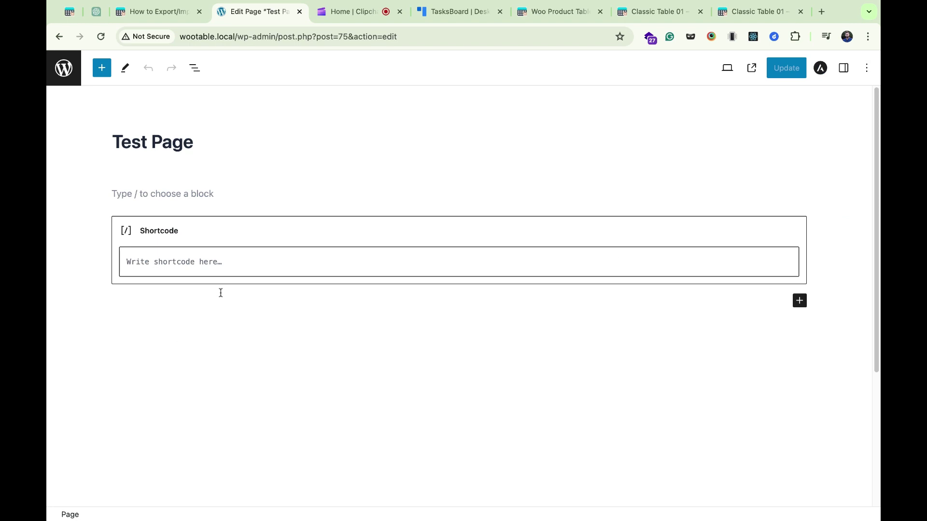
click(203, 268)
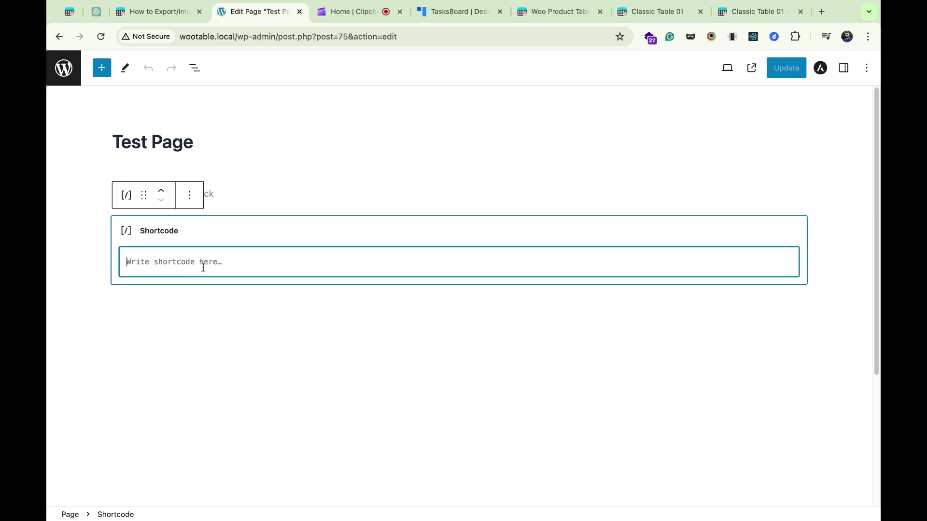
text([Product_Table id='81' name='classic'])
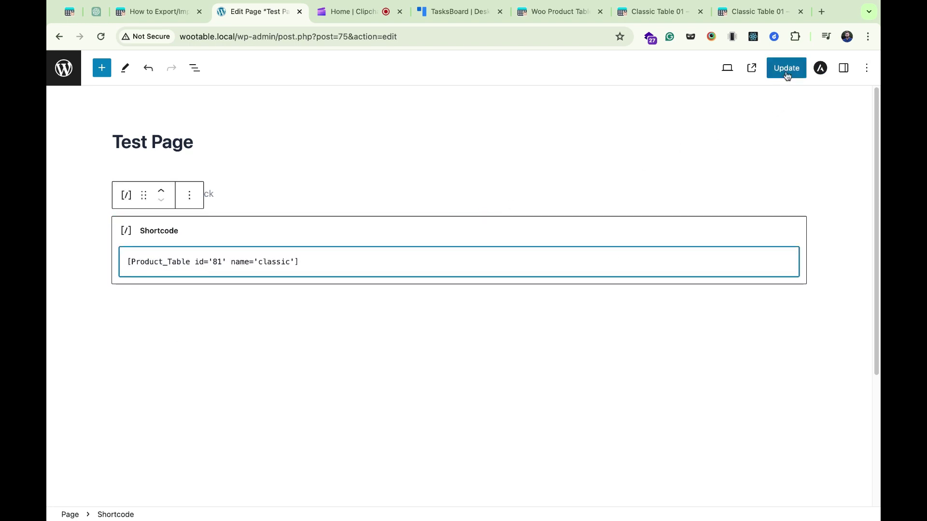
click(785, 73)
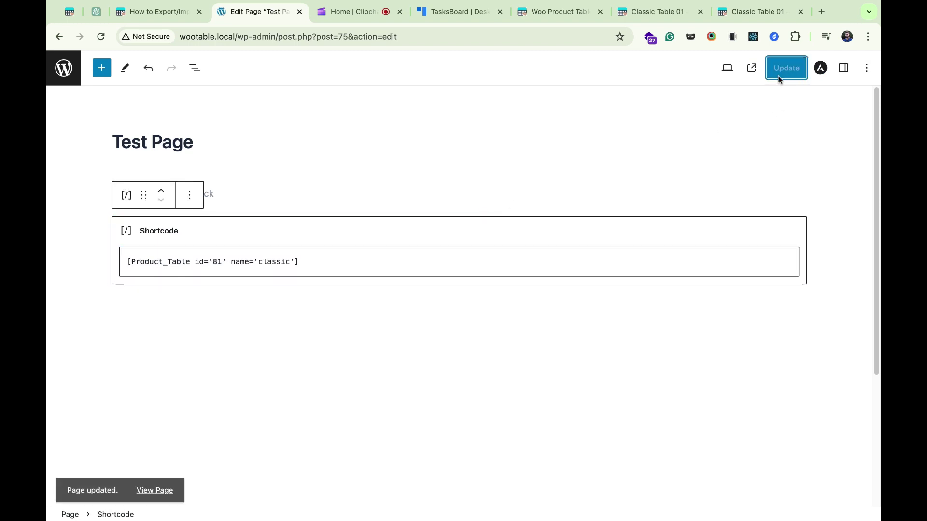
View the orange product table on the live Test Page, then return to the admin Pages list.
click(751, 70)
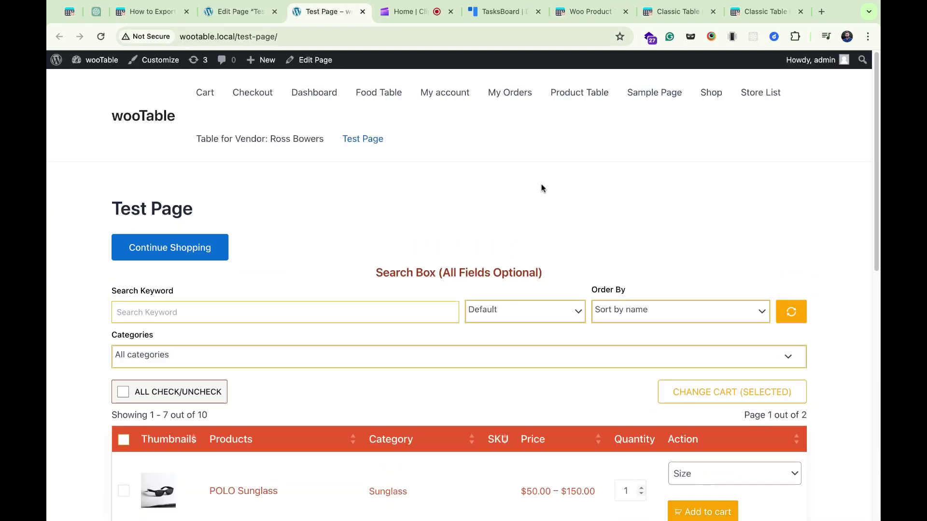
scroll(541, 184, down, 3)
scroll(541, 184, down, 3)
scroll(540, 189, down, 5)
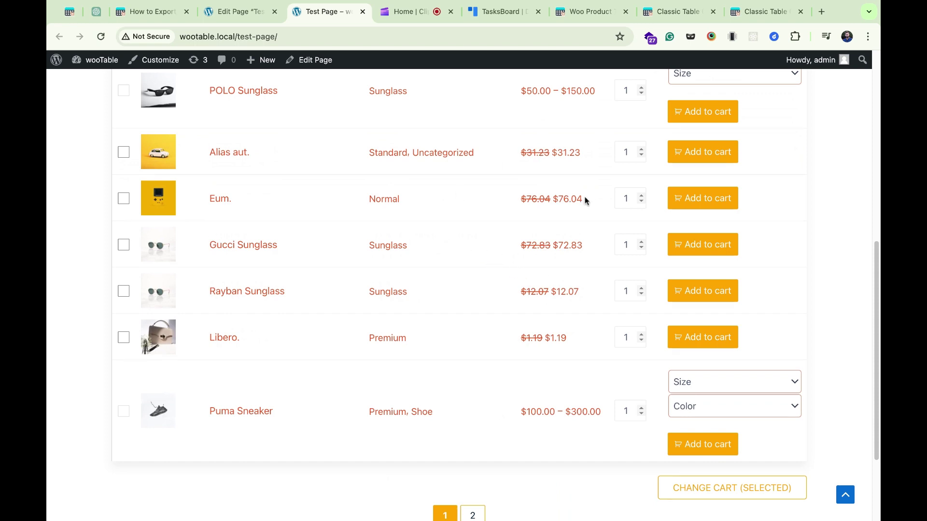
click(243, 12)
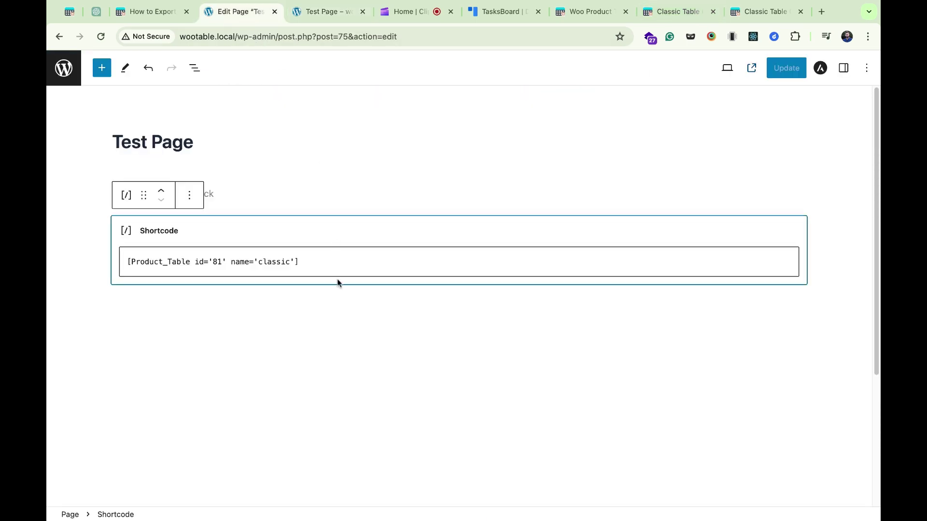
click(64, 68)
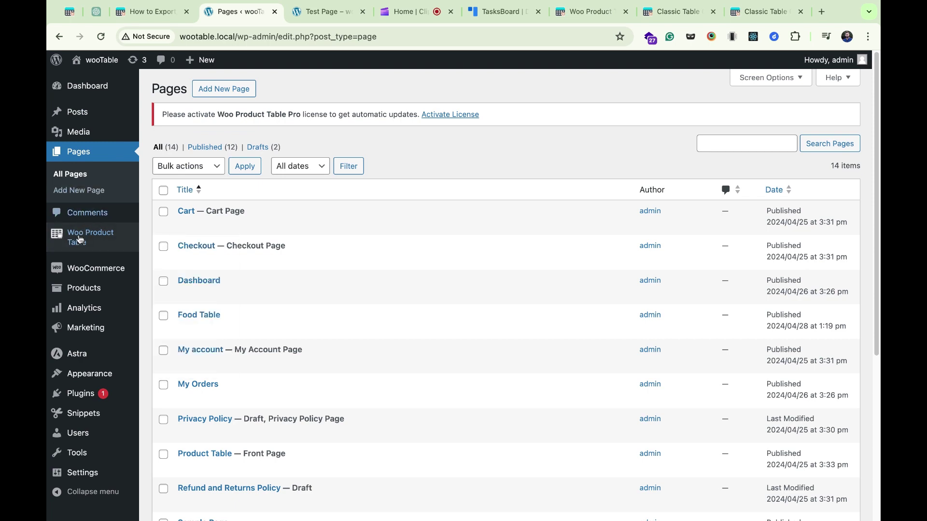
Open the 'classic' product table and select all of its export code.
mouse_move(90, 237)
click(179, 235)
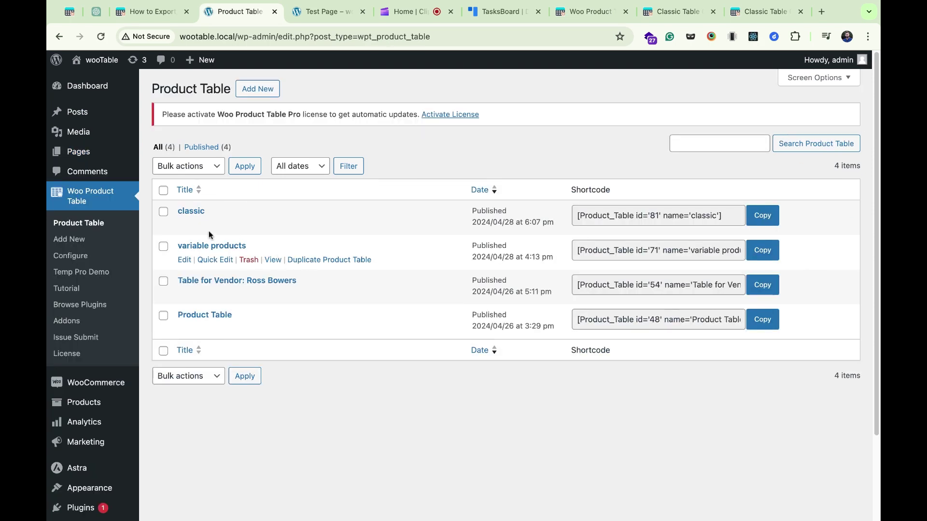
click(183, 217)
scroll(408, 316, down, 2)
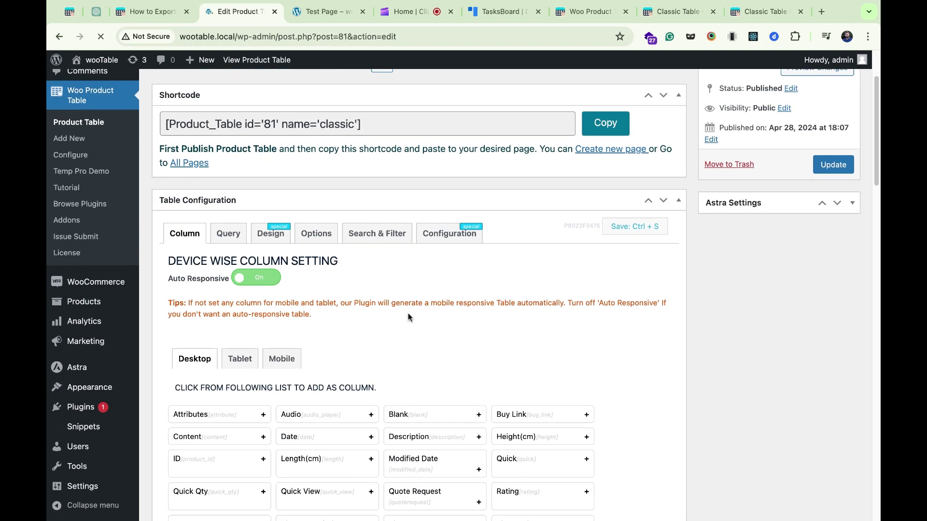
scroll(408, 317, down, 5)
scroll(408, 316, down, 5)
scroll(408, 317, down, 3)
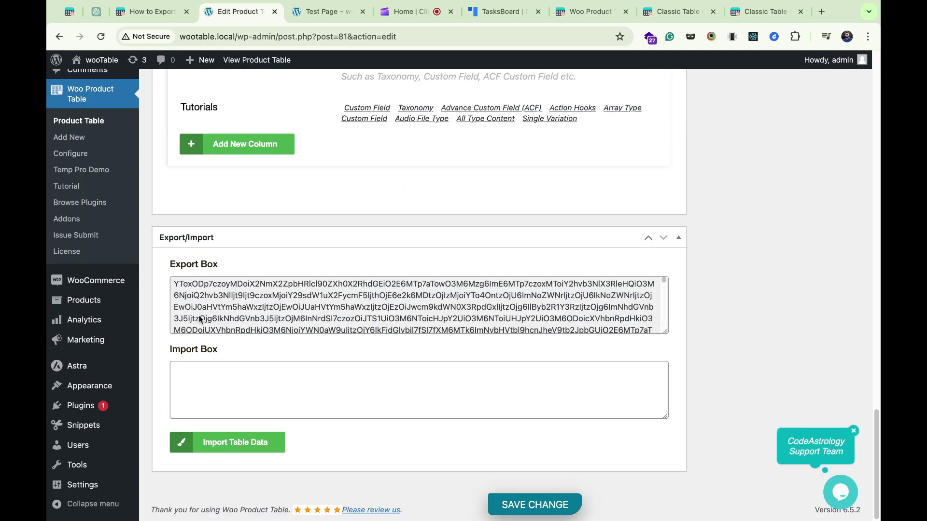
click(229, 300)
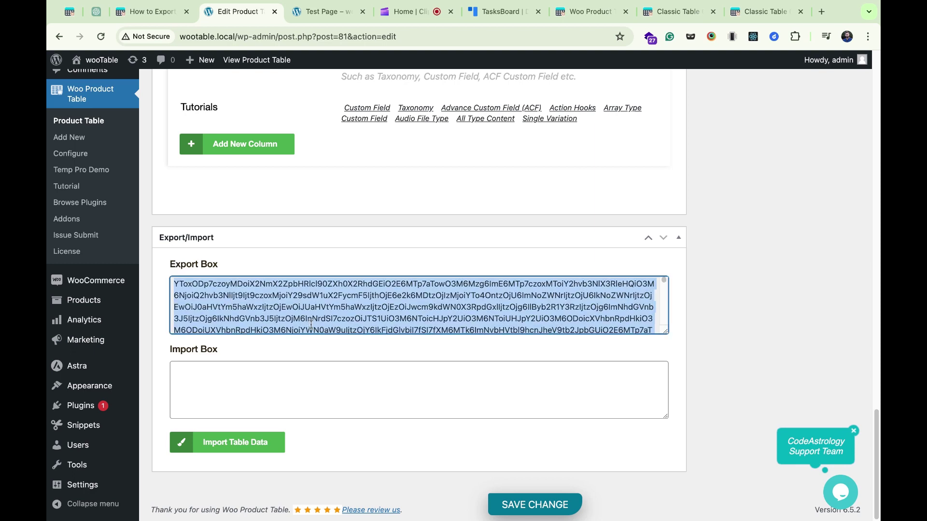
Add a new Woo Product Table titled 'classic two' and publish it.
click(70, 137)
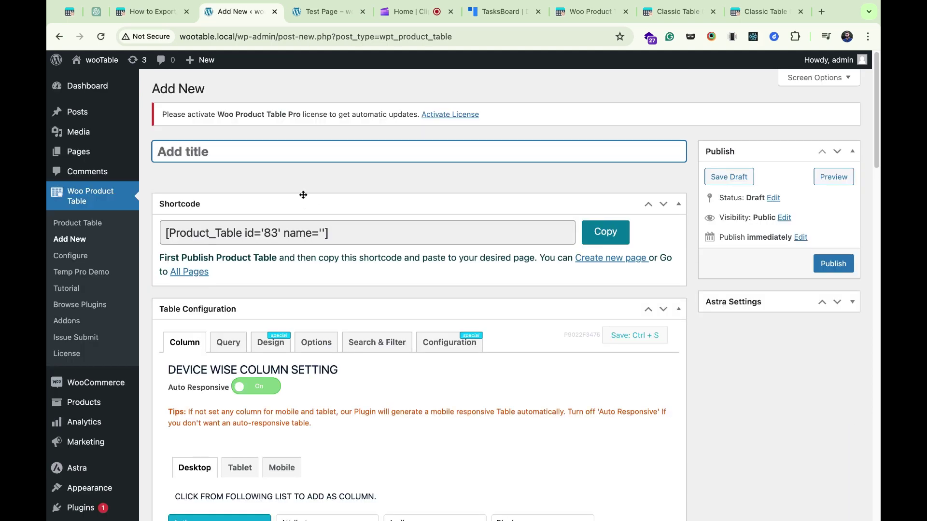
text(classic )
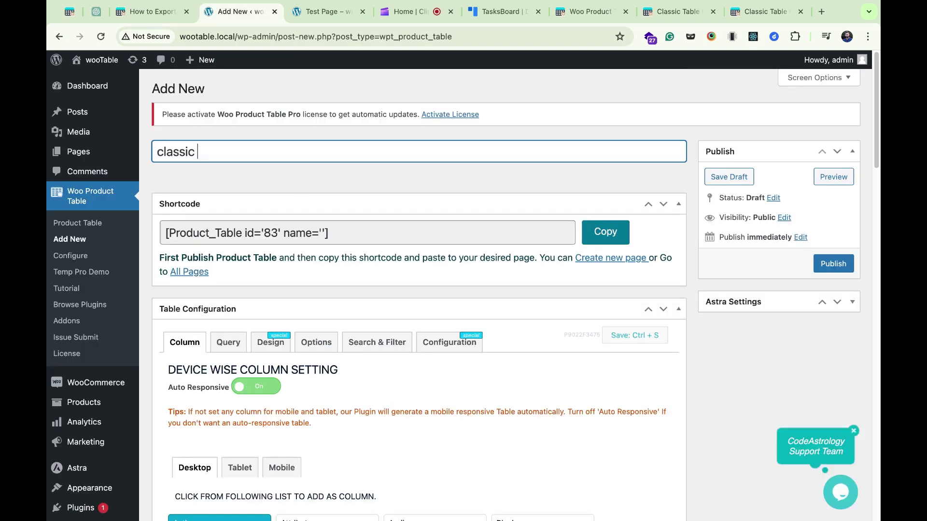
text(two)
click(833, 263)
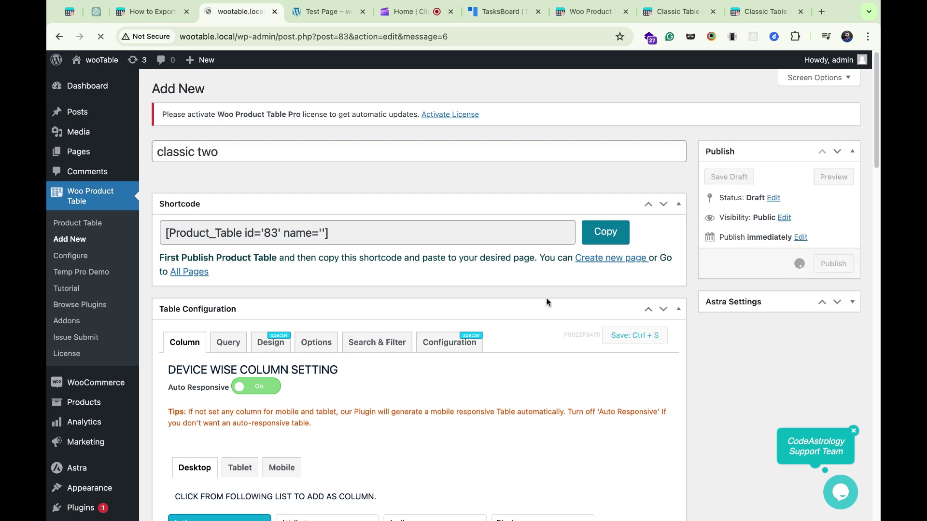
scroll(386, 298, down, 10)
scroll(387, 297, down, 10)
scroll(387, 304, down, 10)
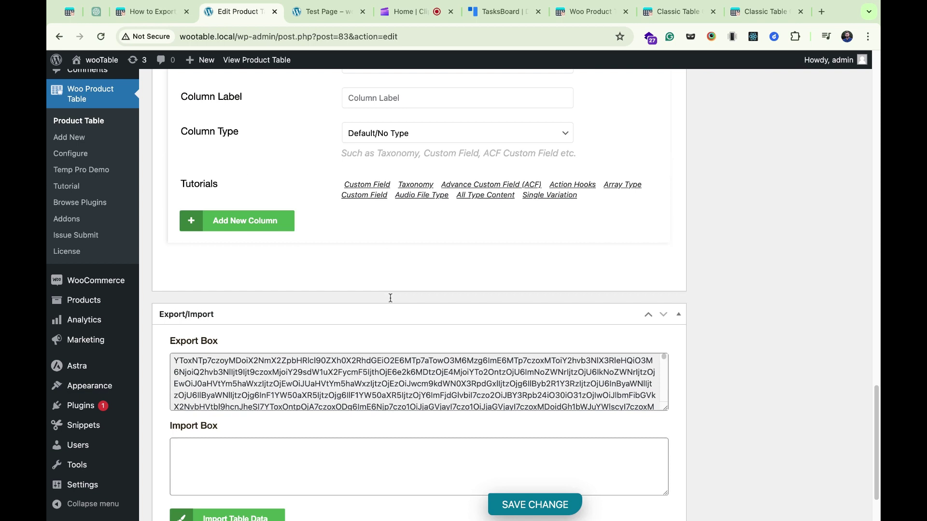
scroll(386, 314, down, 3)
Import the classic table's export code into 'classic two' and copy its shortcode.
click(336, 384)
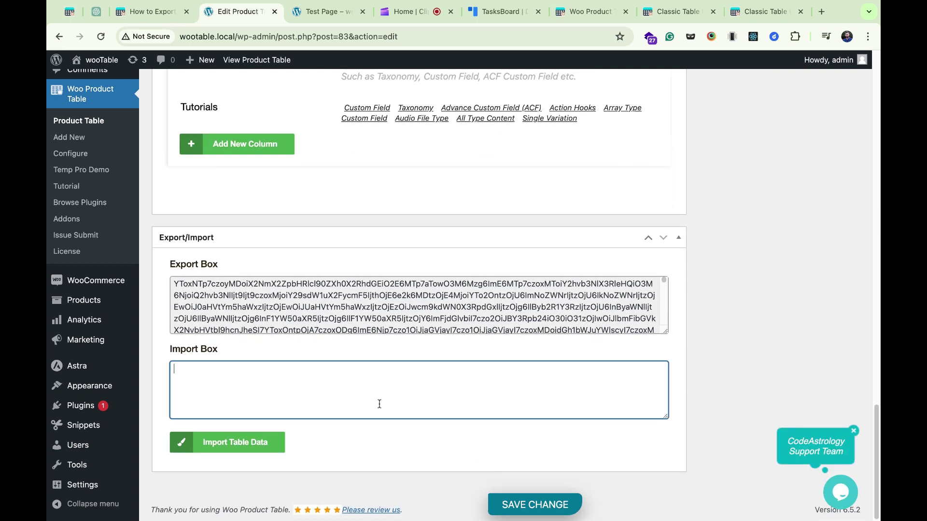
key(super+v)
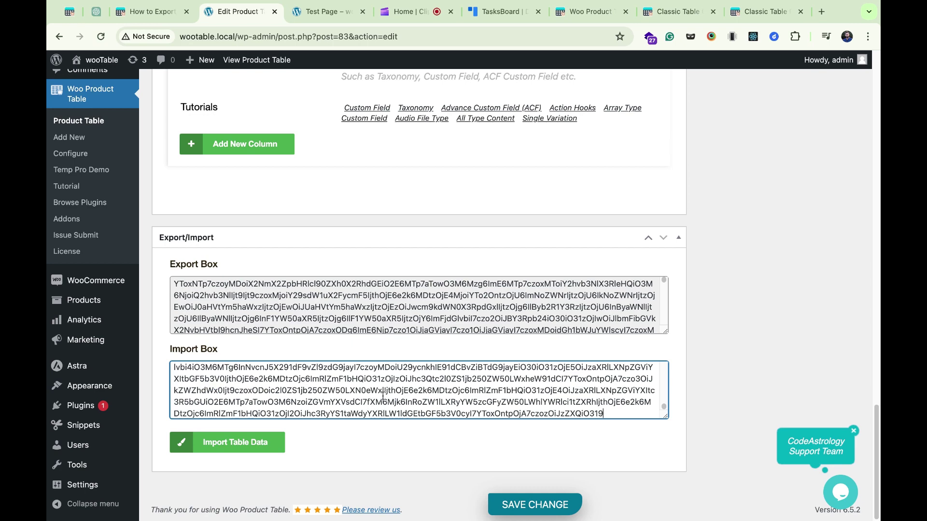
click(230, 447)
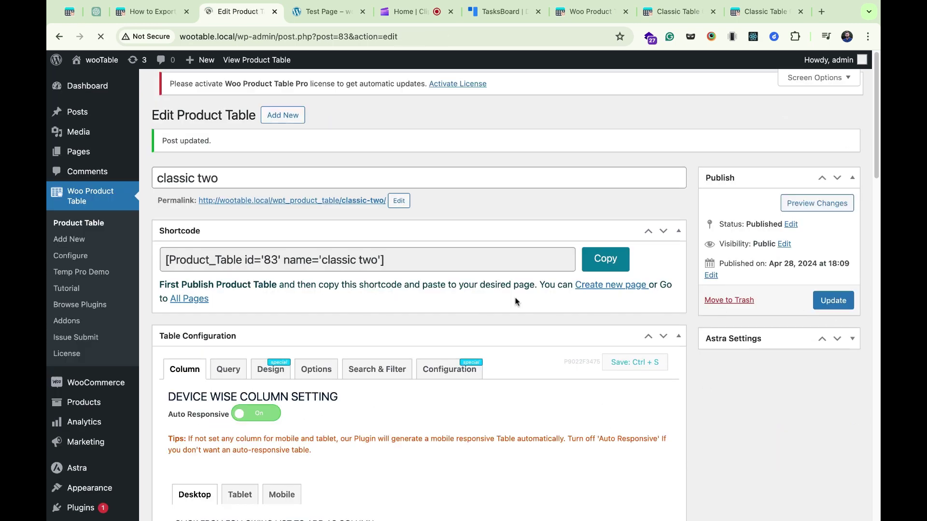
click(608, 270)
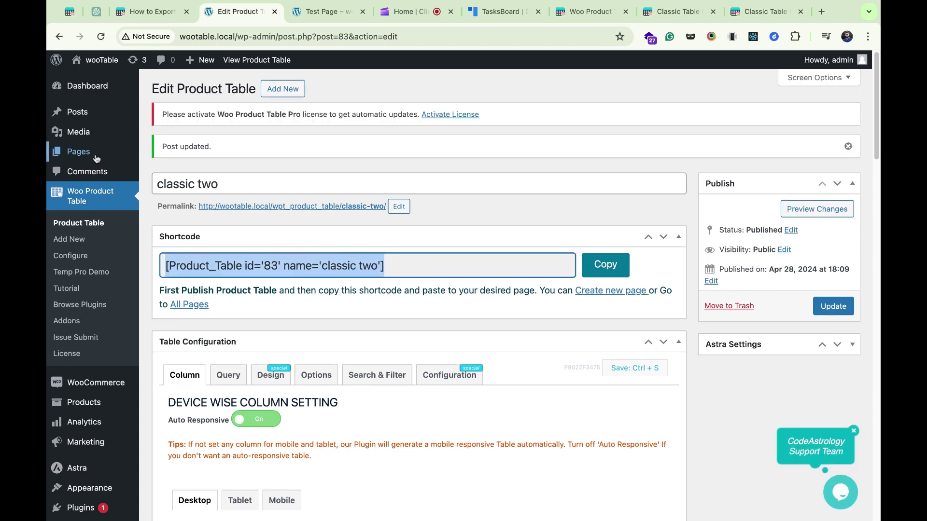
Start a new WordPress page titled 'test2'.
click(80, 152)
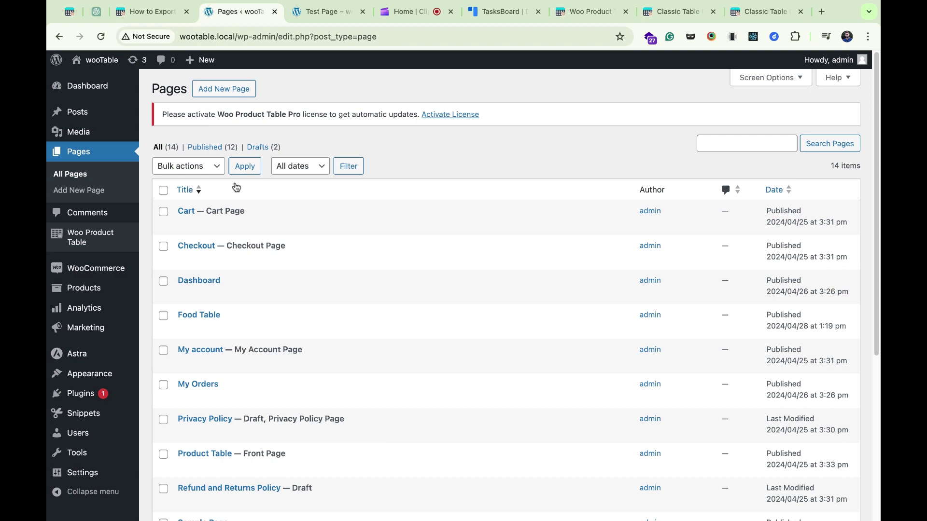
click(233, 89)
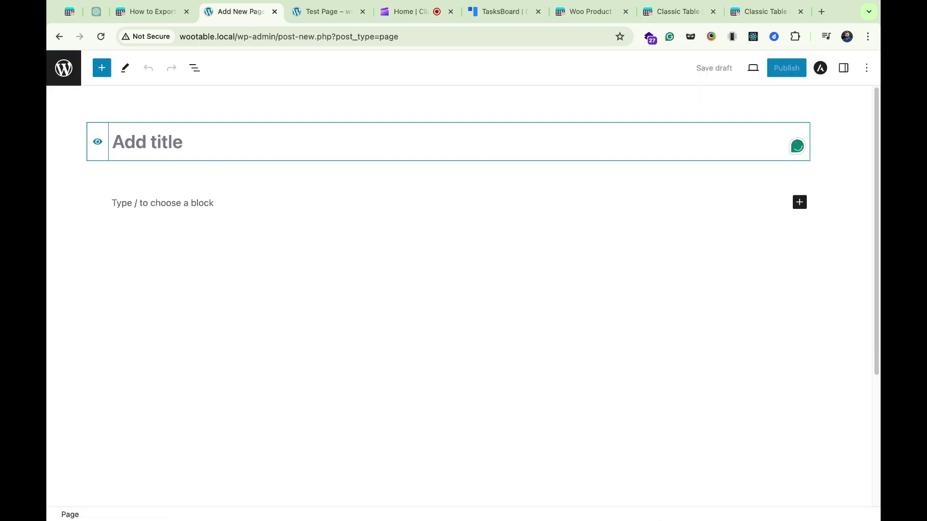
text(test)
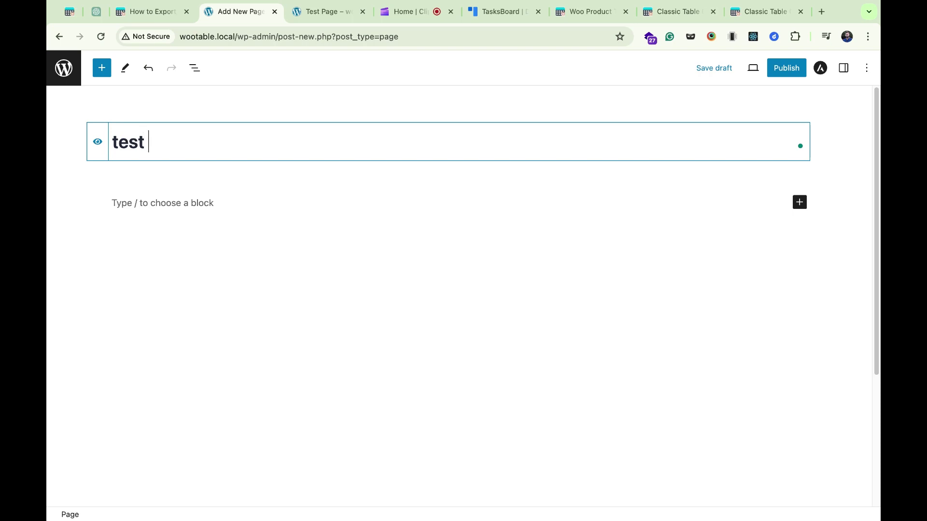
key(BackSpace)
text(2)
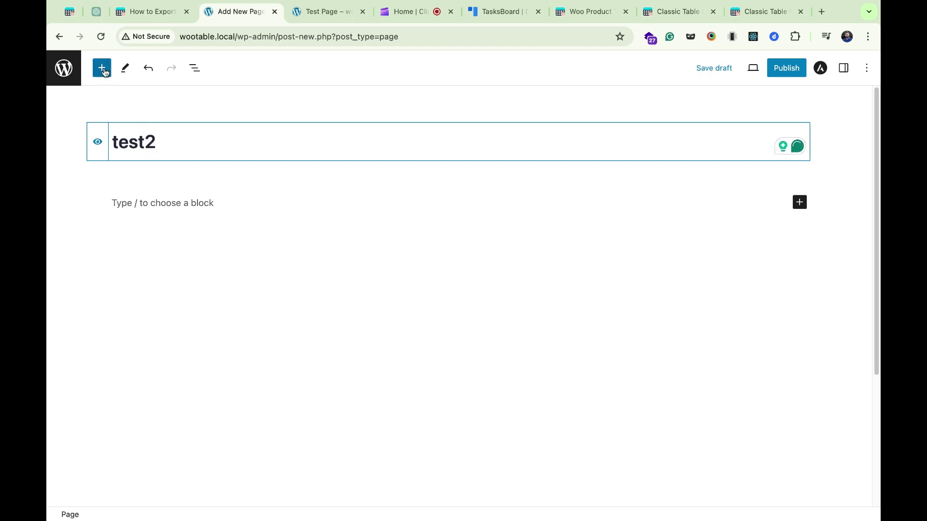
Paste the classic two table shortcode into a Shortcode block and publish the page.
click(101, 68)
text(shor)
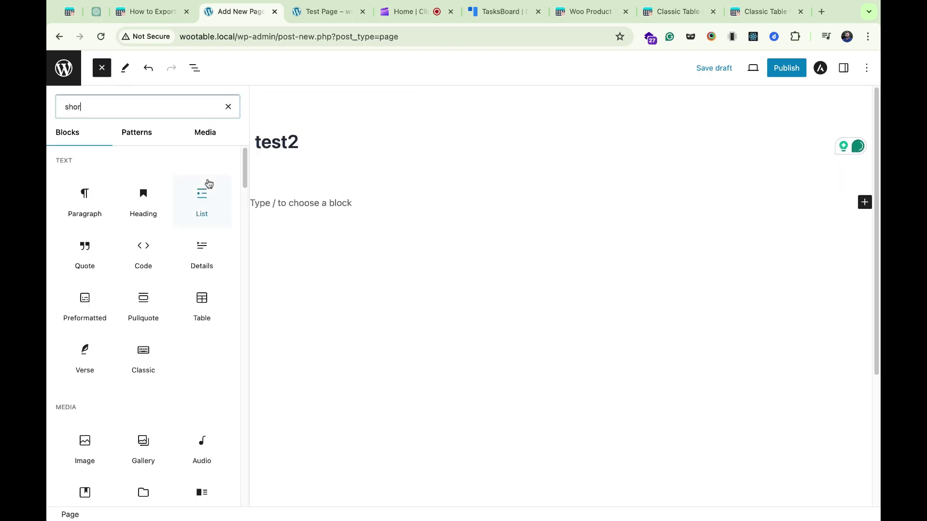
text(t)
click(87, 179)
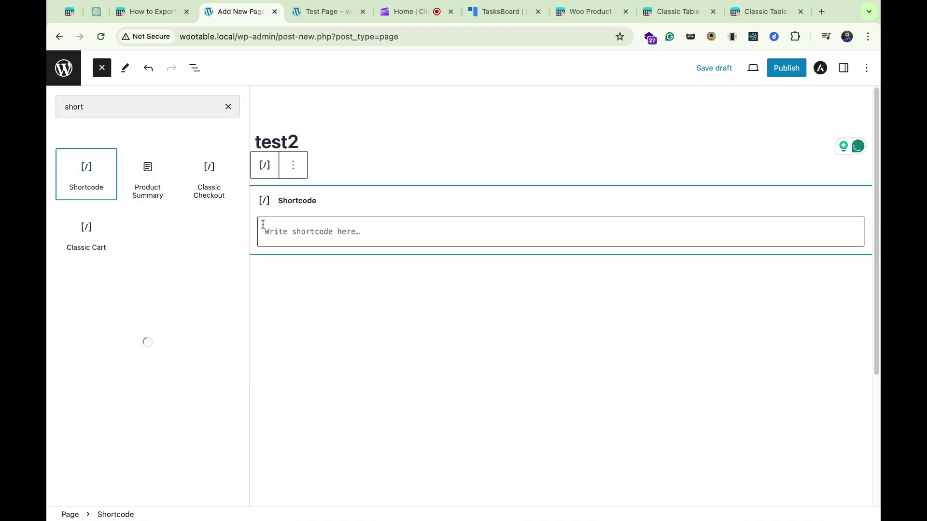
click(339, 231)
key(ctrl+v)
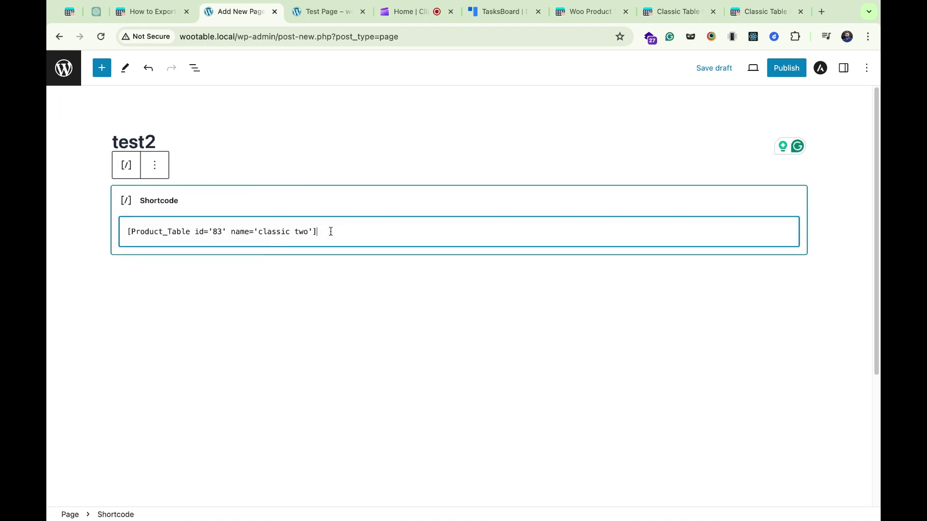
click(786, 68)
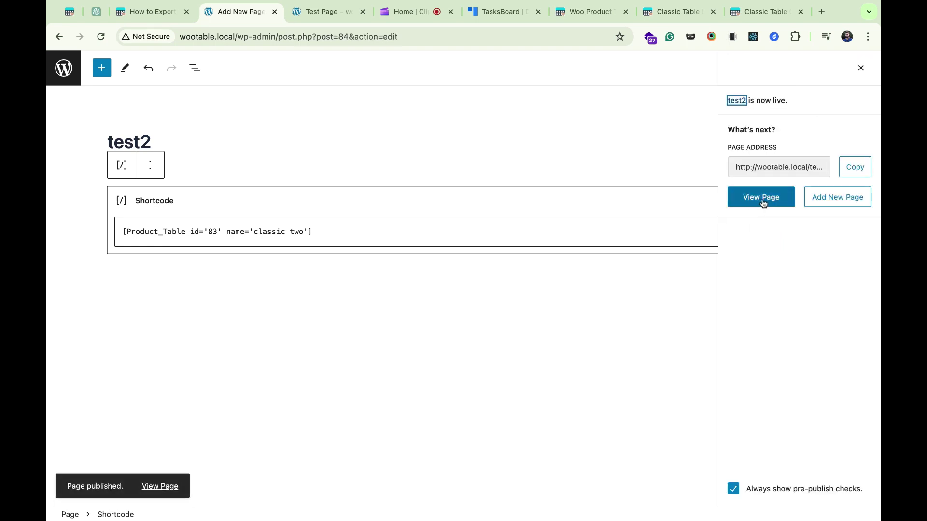
Open the live test2 page showing the orange classic two product table.
click(761, 197)
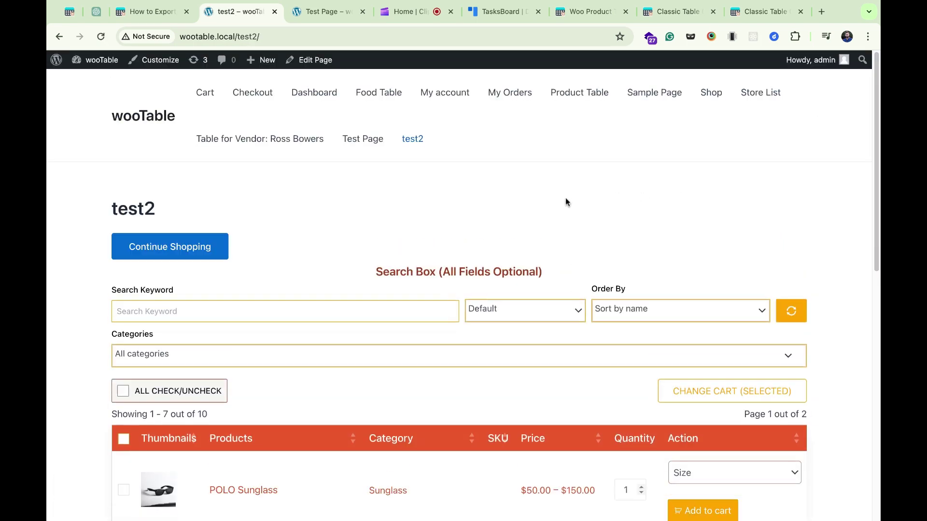
scroll(566, 202, down, 2)
drag(107, 151, 189, 152)
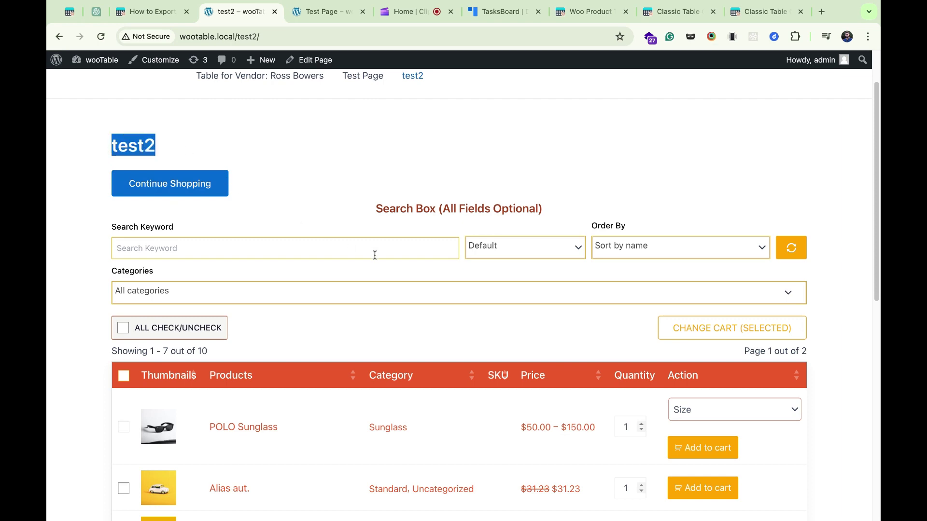
scroll(375, 256, down, 3)
scroll(387, 260, down, 3)
scroll(387, 261, down, 1)
scroll(389, 260, down, 1)
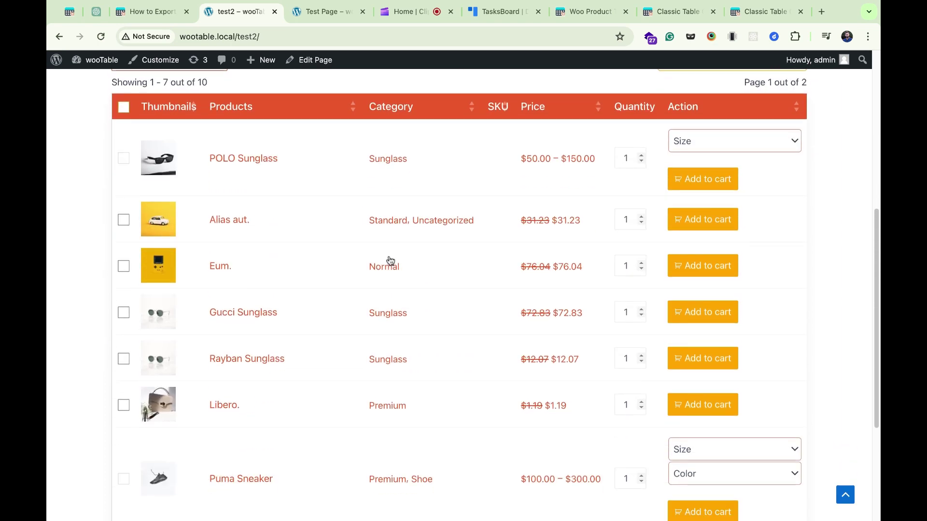
scroll(389, 261, up, 5)
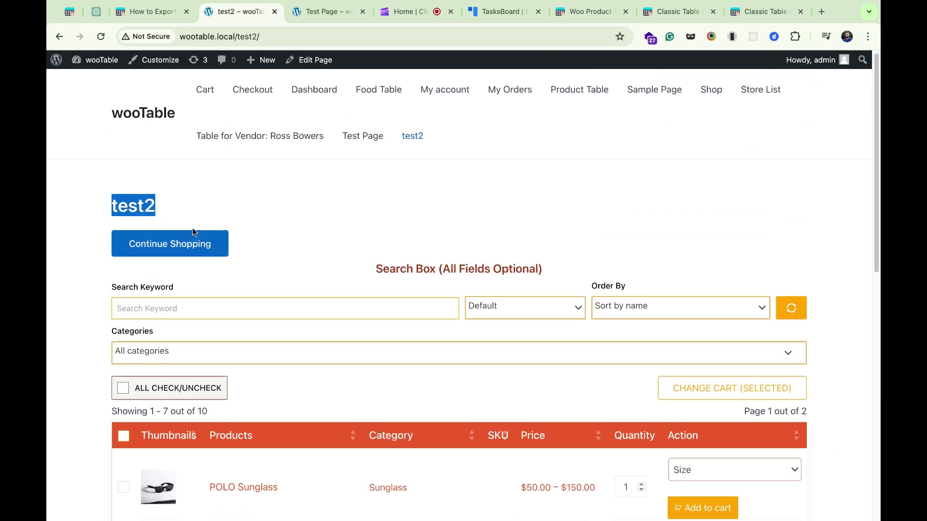
click(166, 212)
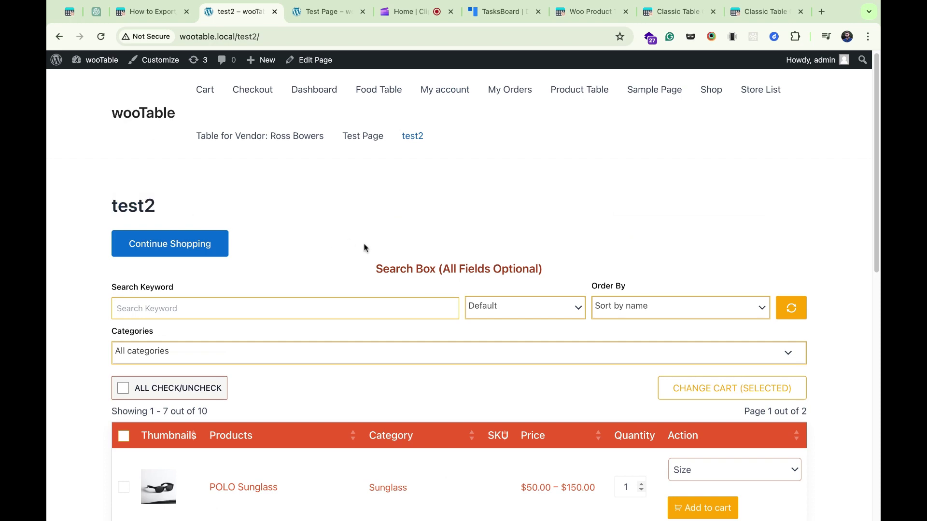
scroll(367, 249, down, 3)
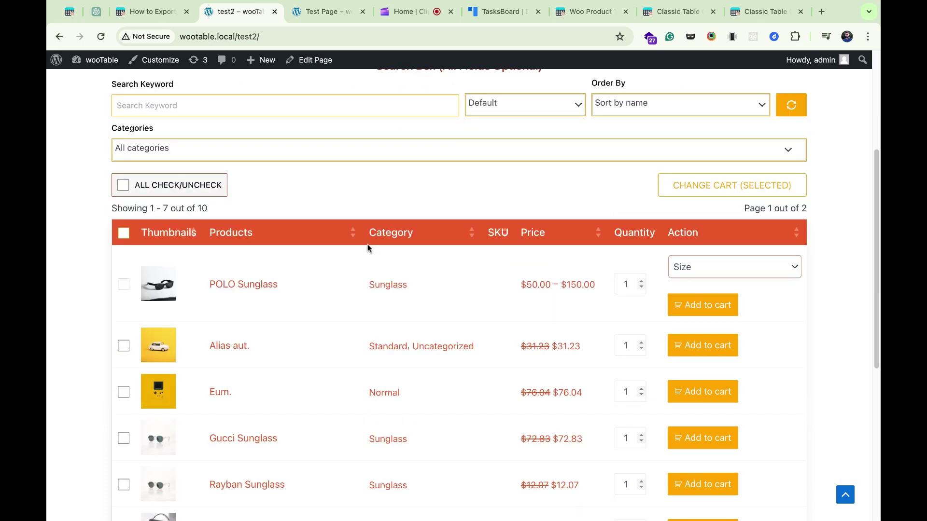
scroll(368, 250, down, 4)
scroll(366, 249, up, 1)
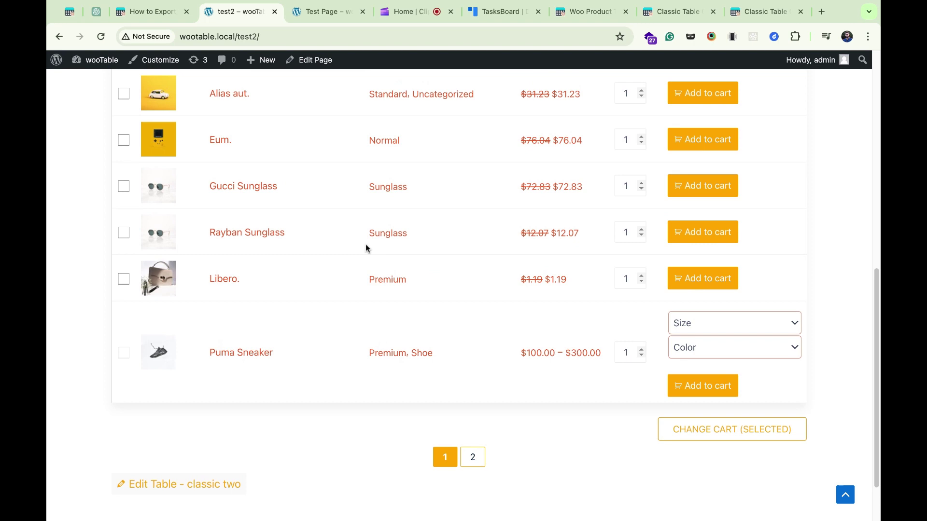